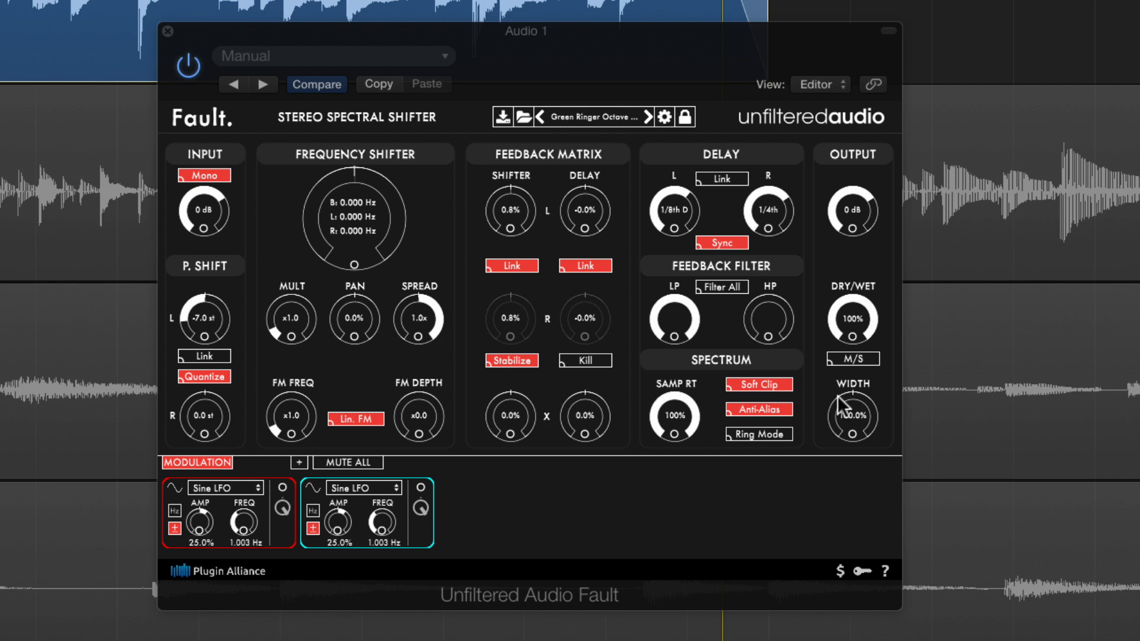
- Reset the left pitch shift to 0.0 st, then link both pitch shifters and move them to 12.0 st and down to -12.0 st
double_click(178, 315)
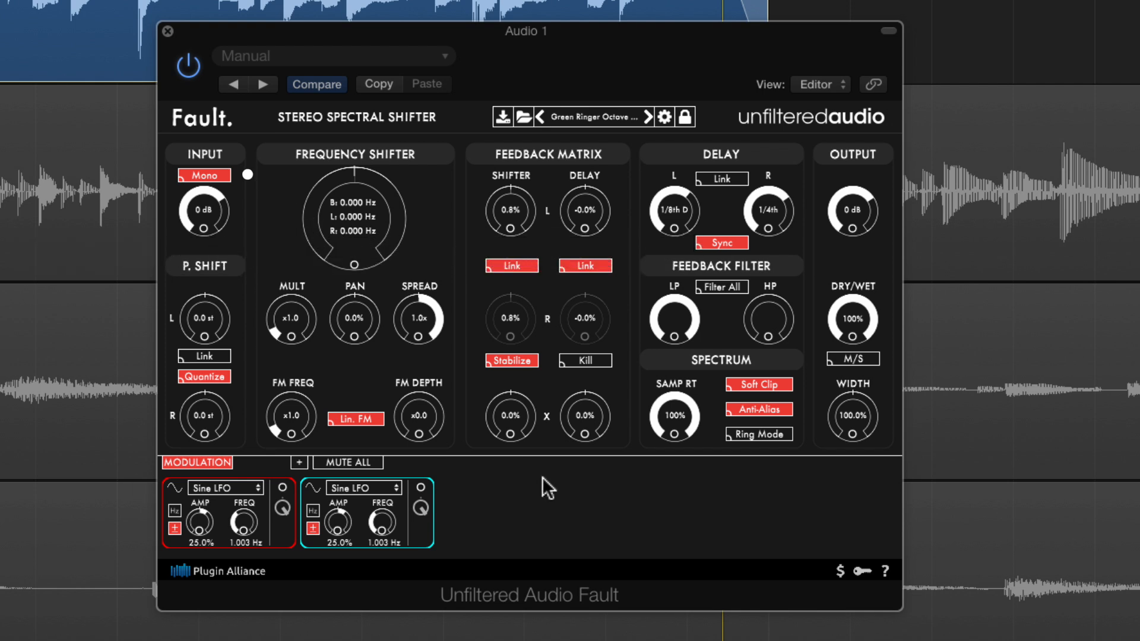
key("space")
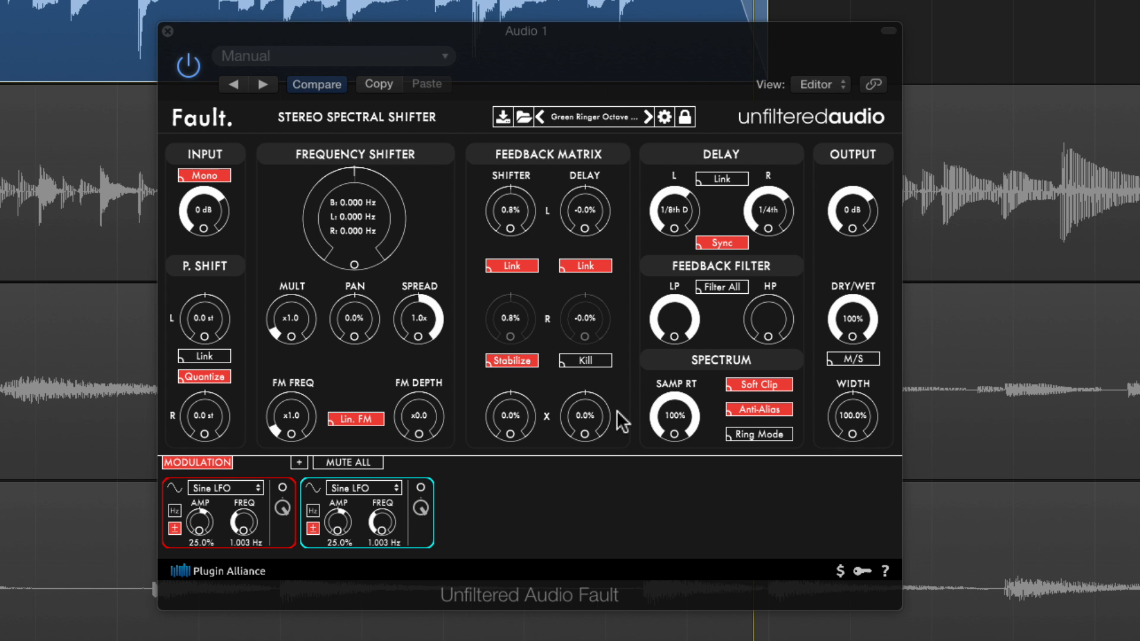
left_click(222, 356)
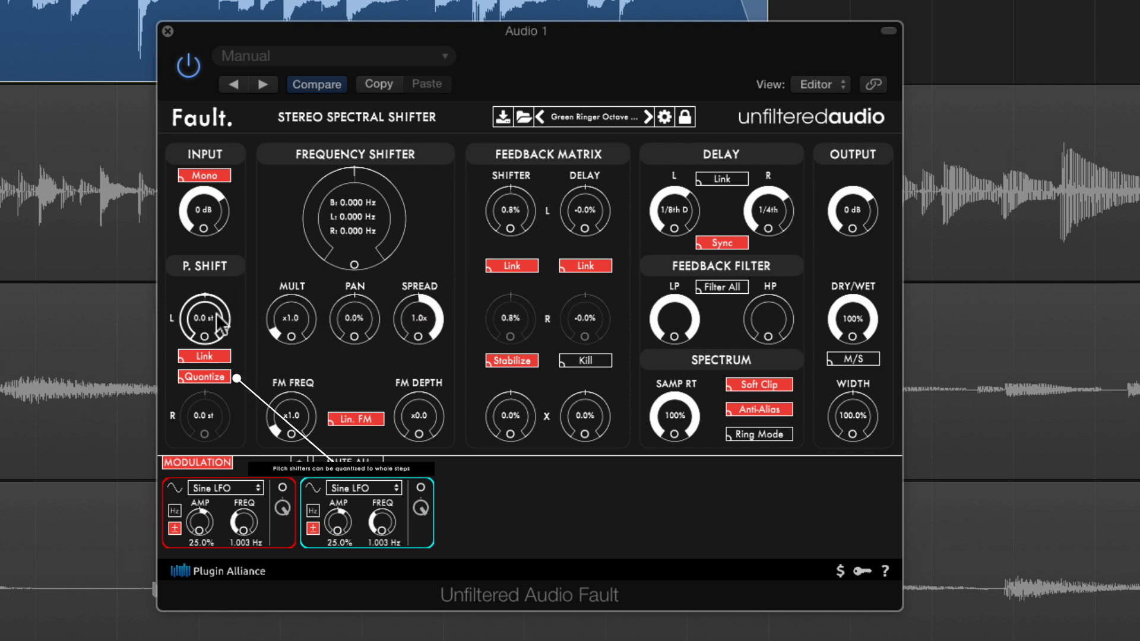
left_click_drag(207, 311, 216, 38)
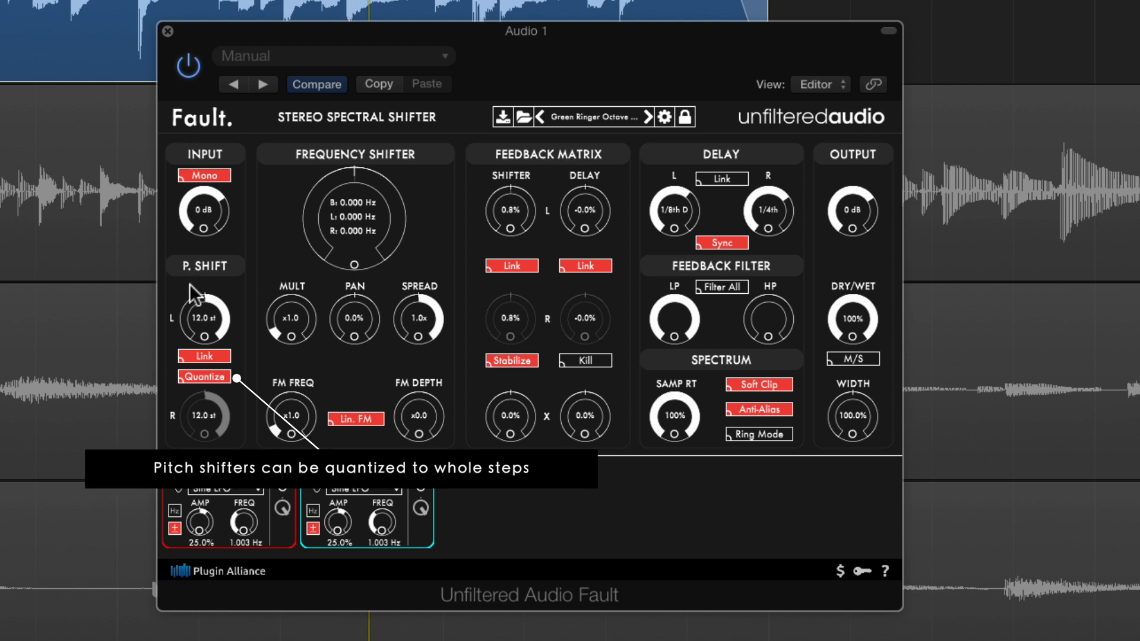
mouse_move(202, 316)
left_mouse_down()
mouse_move(205, 344)
mouse_move(235, 377)
left_mouse_up()
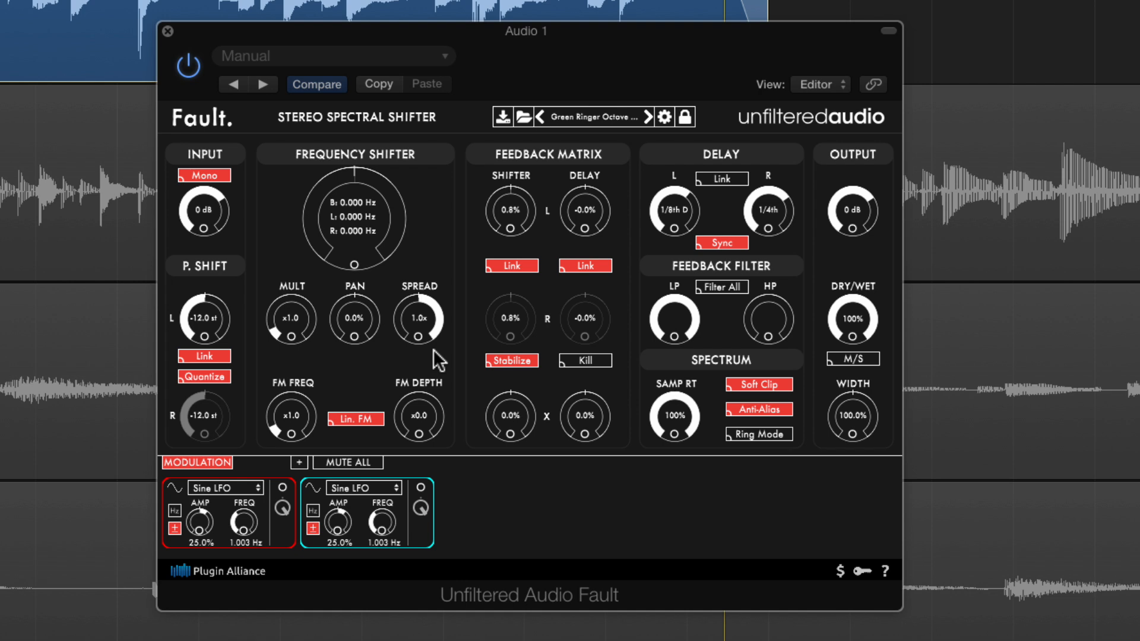
- Unlink the pitch shifters and set the right channel's pitch shift to 12.0 st
left_click(220, 356)
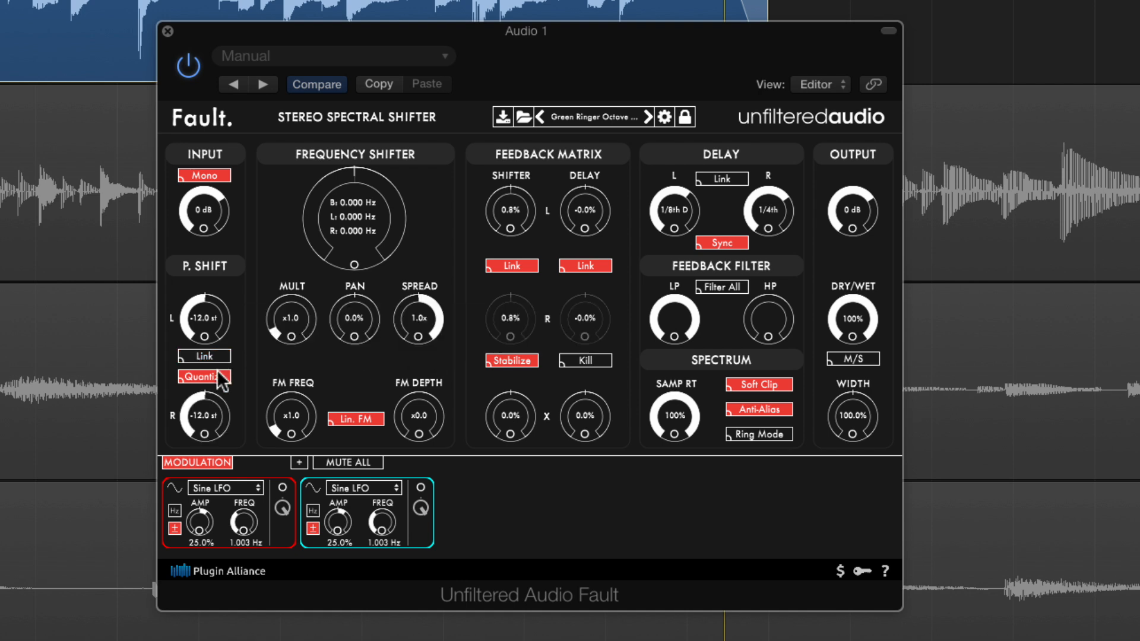
left_click_drag(208, 417, 229, 49)
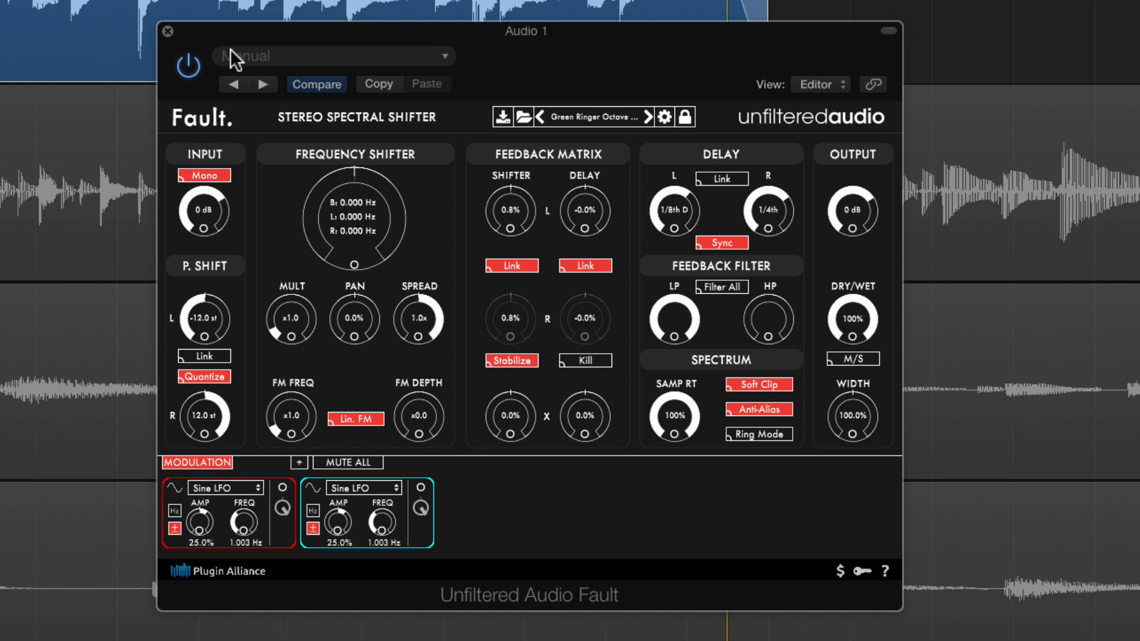
- Narrow the output width to 32.7% and lower the dry/wet mix to 53.6% and slightly below
left_click_drag(851, 415, 847, 471)
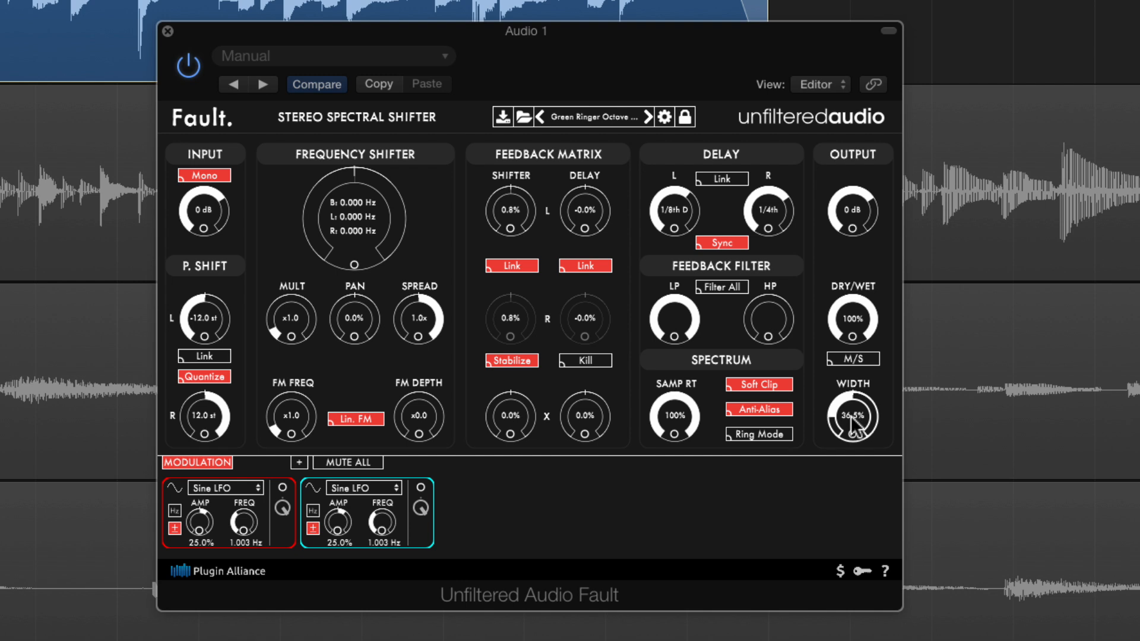
left_click_drag(853, 425, 853, 428)
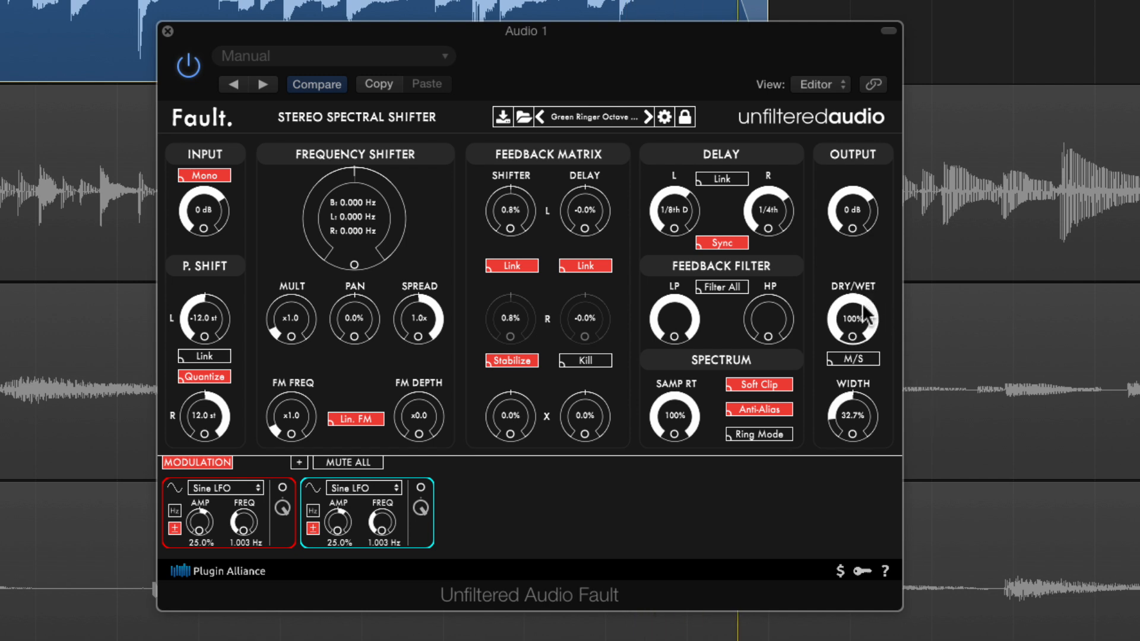
left_click_drag(863, 305, 859, 407)
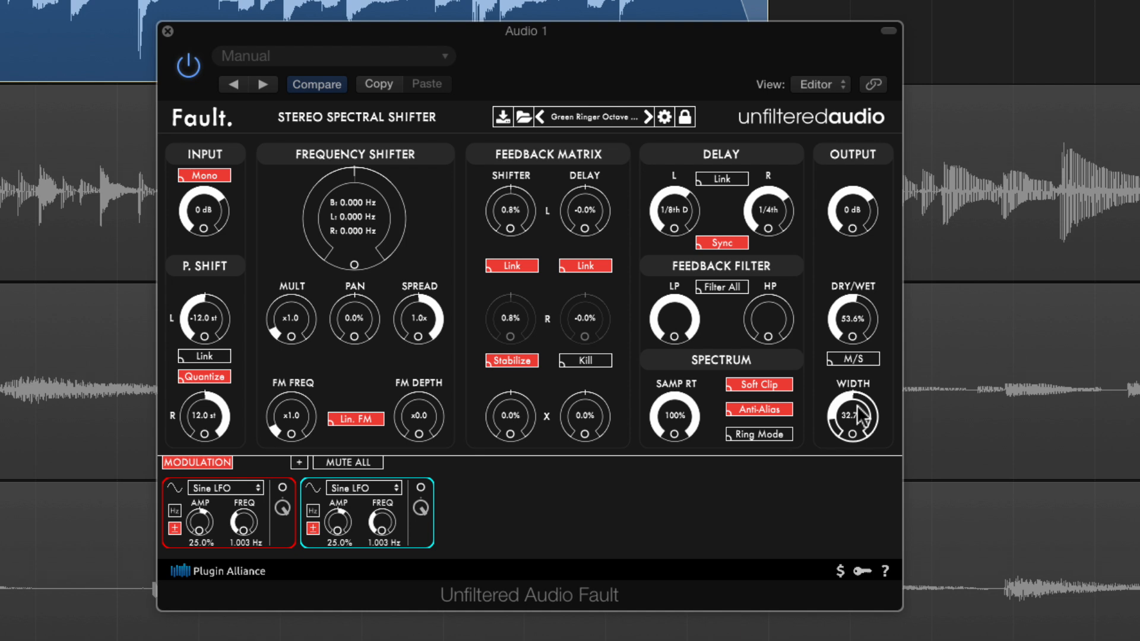
left_click_drag(861, 335, 872, 349)
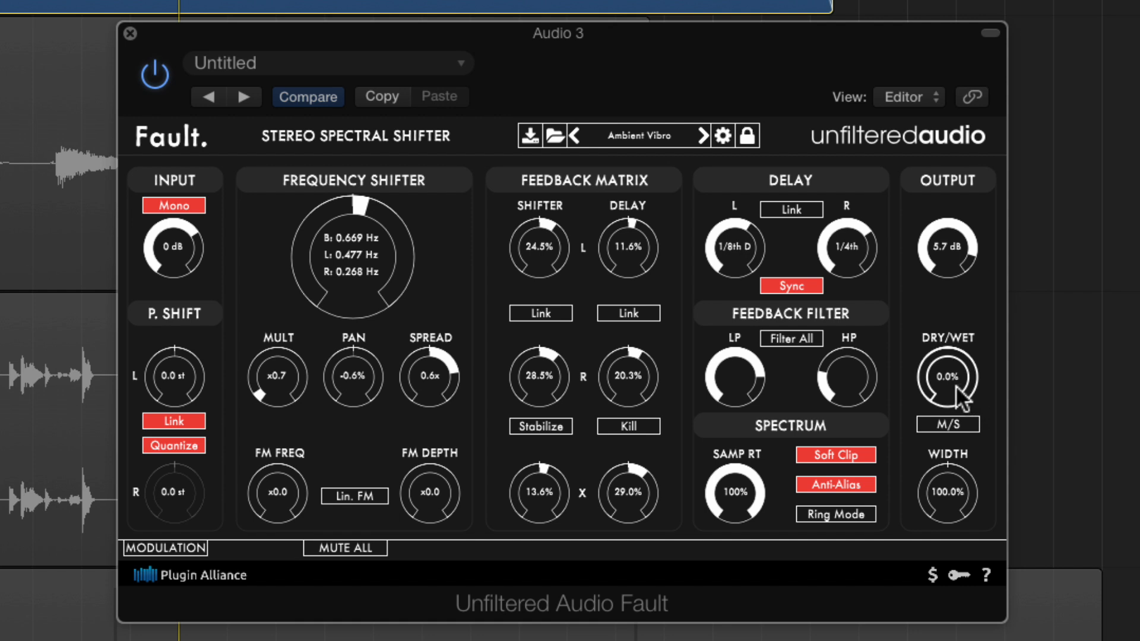
- Bring the Ambient Vibro effect in at a 30.4% dry/wet mix and set its output gain to 6.8 dB
left_click_drag(956, 387, 957, 267)
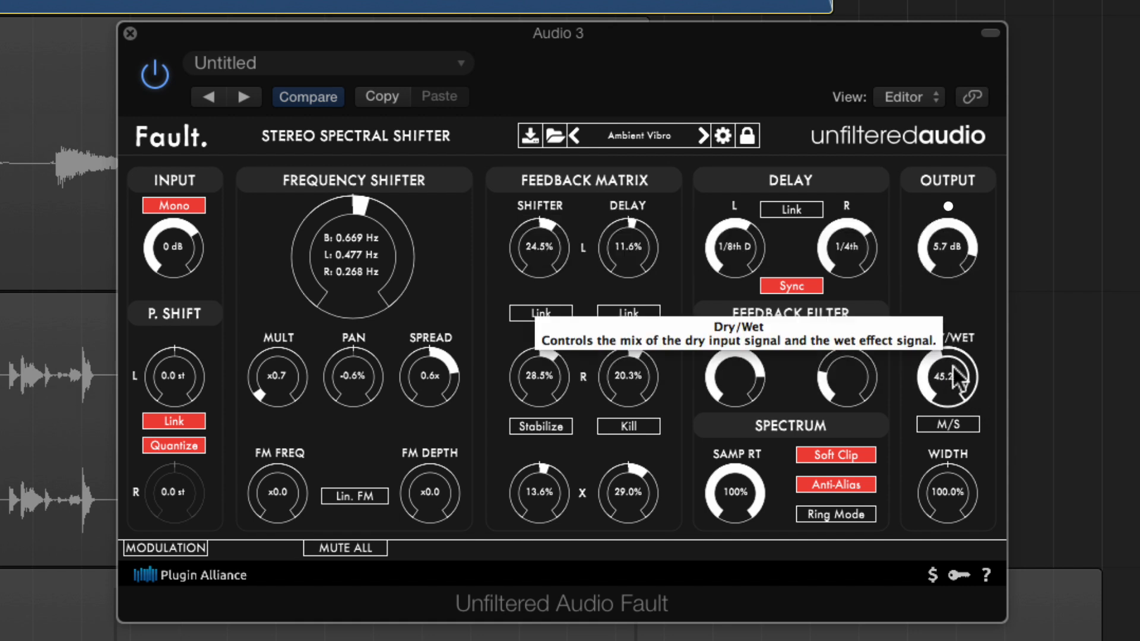
left_click_drag(954, 366, 954, 363)
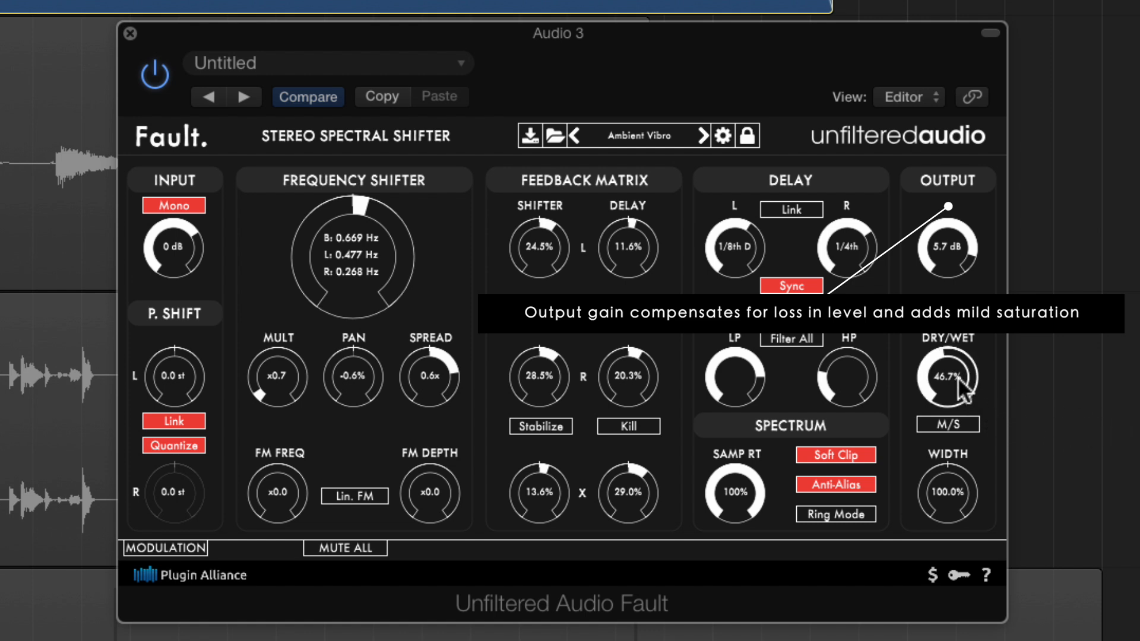
left_click_drag(958, 380, 966, 416)
left_click_drag(947, 254, 950, 249)
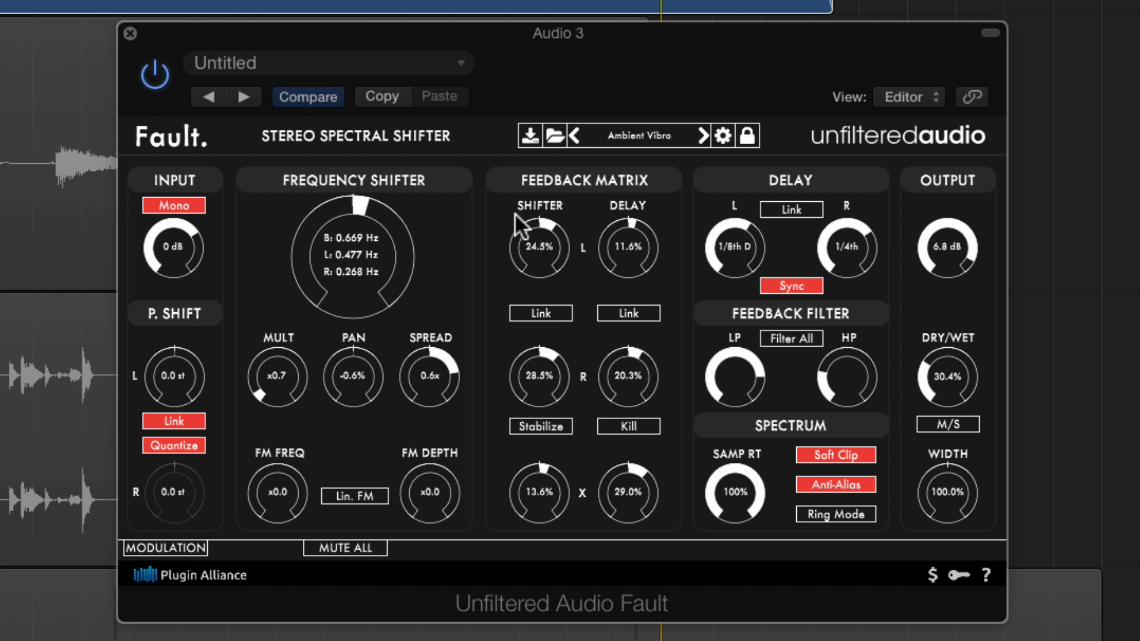
- Raise the base frequency shift to 0.825 Hz and slightly lower the feedback filter's low-pass cutoff
scroll(365, 291, "up", 2)
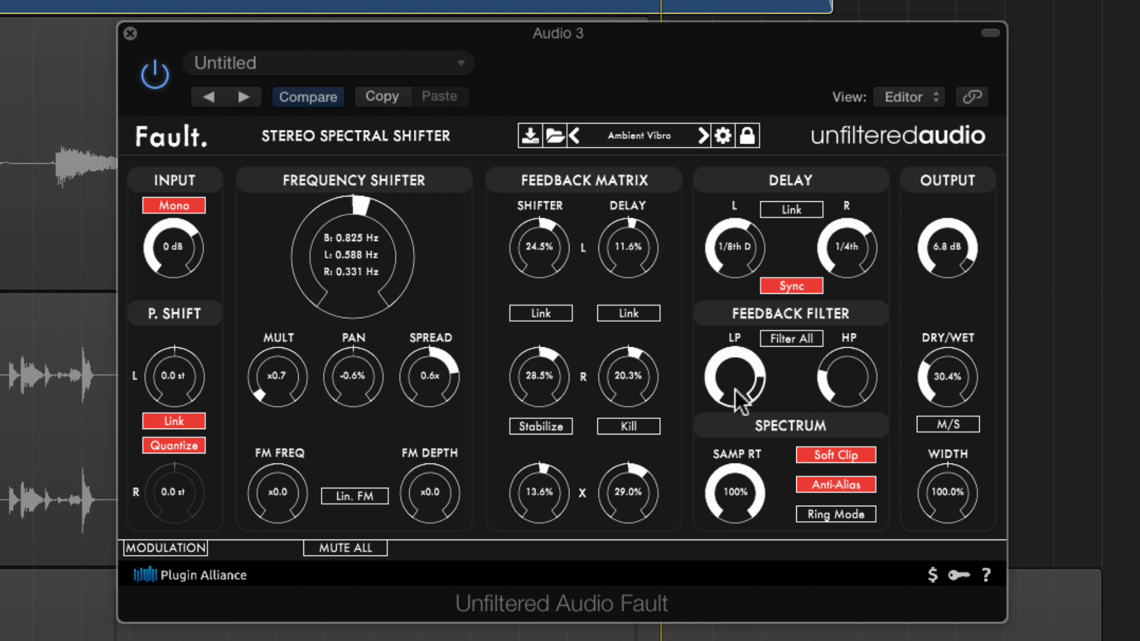
left_click_drag(728, 371, 731, 391)
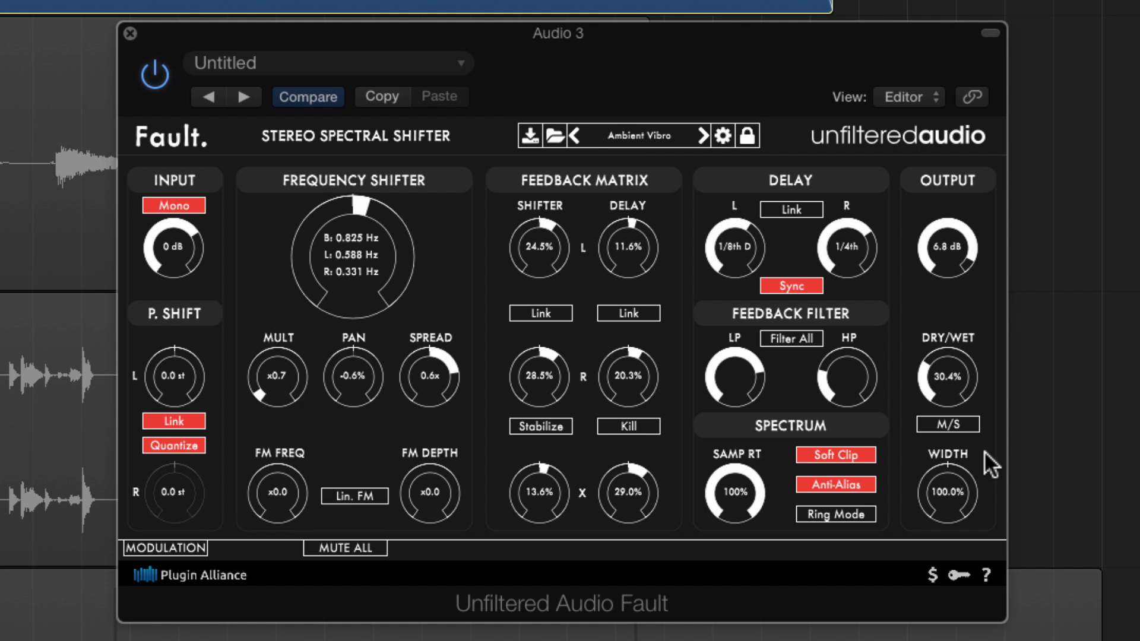
- Narrow the output width to 58.4% and raise the dry/wet mix to 43.7%
left_click_drag(957, 492, 959, 534)
left_click_drag(948, 386, 949, 357)
left_click_drag(956, 505, 956, 519)
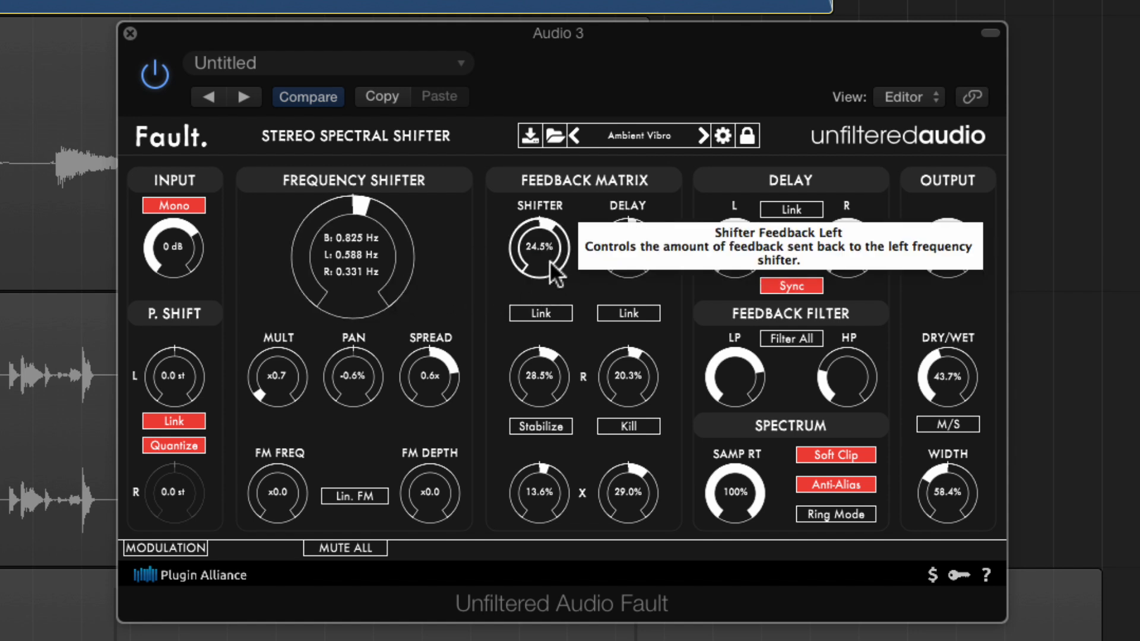
- Raise the frequency shift to 11.766 Hz and the left shifter feedback to 58.4%, then bring the frequency shift back down
left_click_drag(363, 255, 359, 237)
left_click_drag(540, 252, 538, 229)
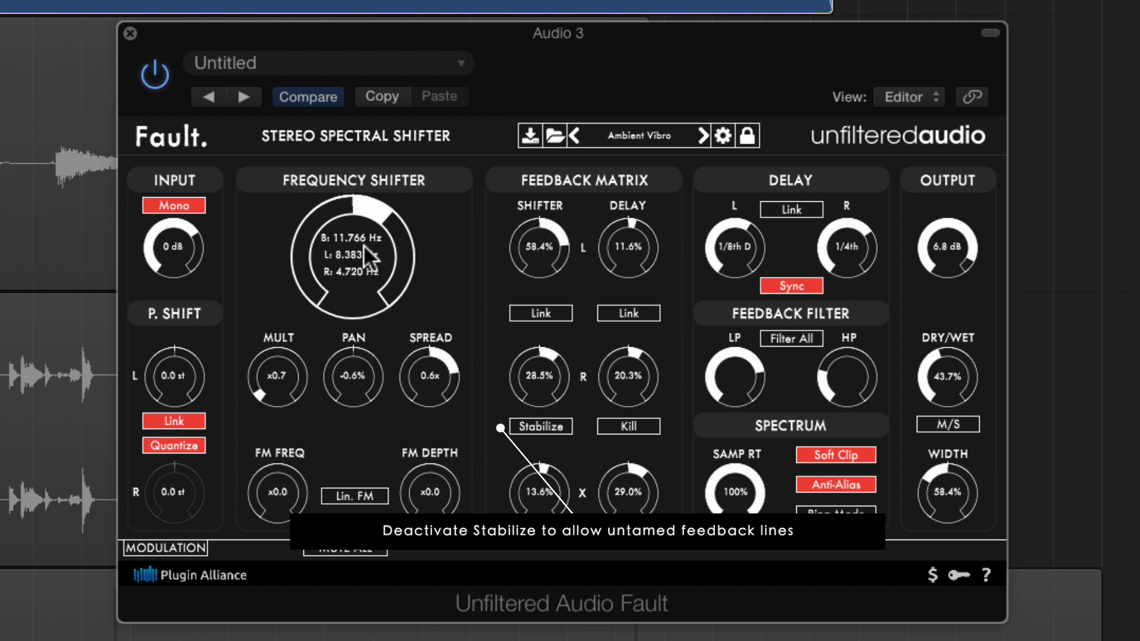
left_click_drag(363, 245, 347, 269)
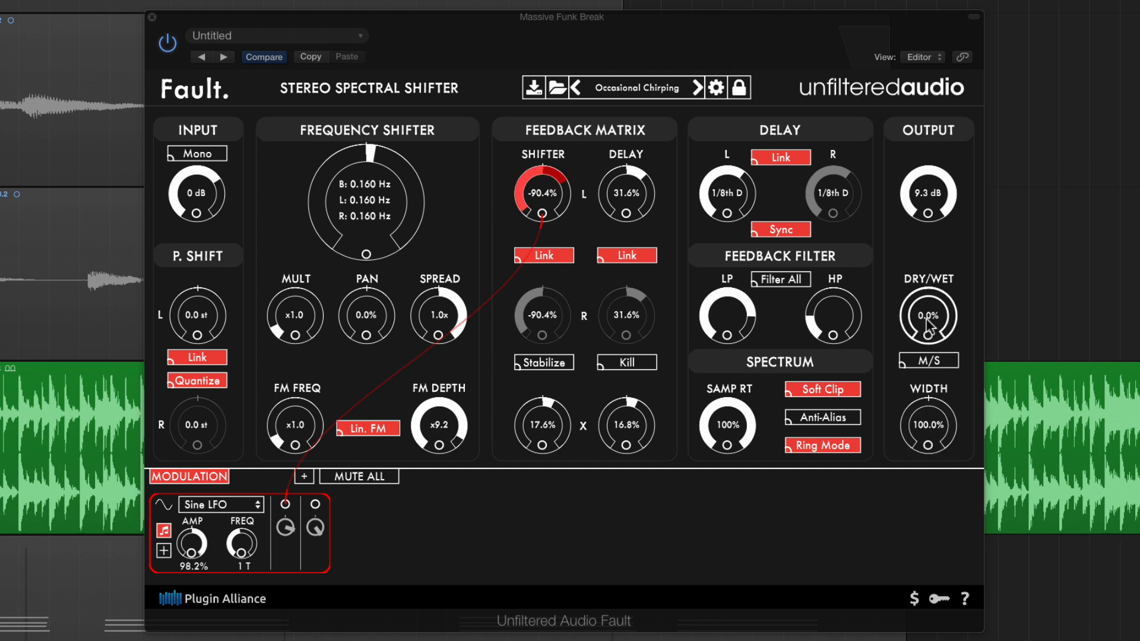
- Set the dry/wet mix of the Occasional Chirping effect to 48.7% and its frequency shift to 0.119 Hz
left_click_drag(928, 326, 945, 211)
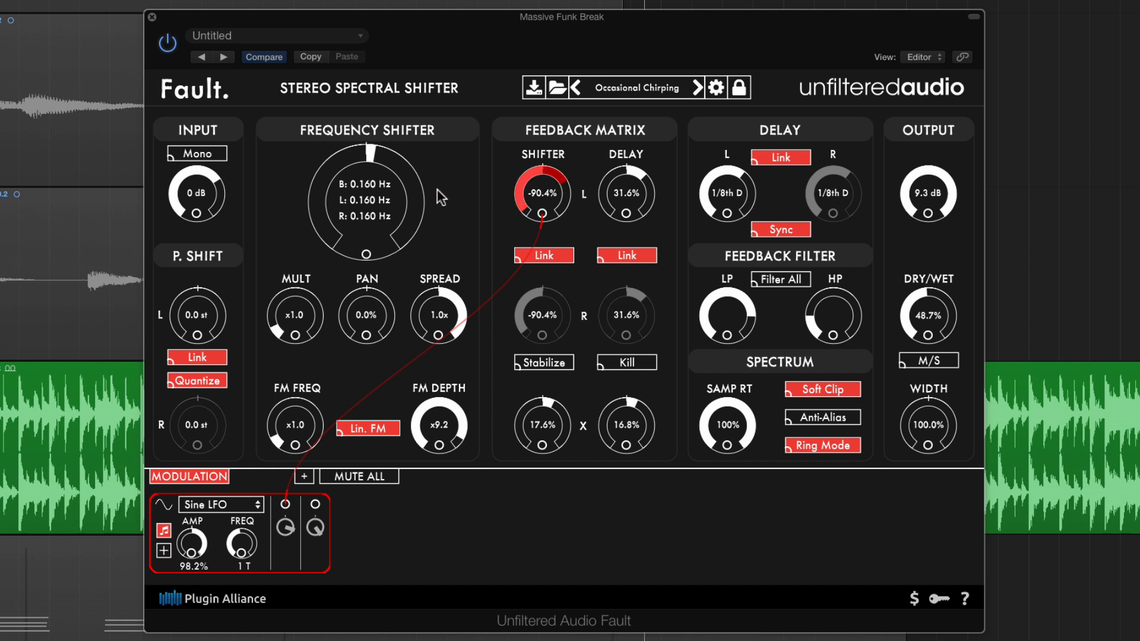
mouse_move(387, 205)
left_mouse_down()
mouse_move(385, 193)
mouse_move(389, 242)
mouse_move(385, 186)
mouse_move(384, 209)
left_mouse_up()
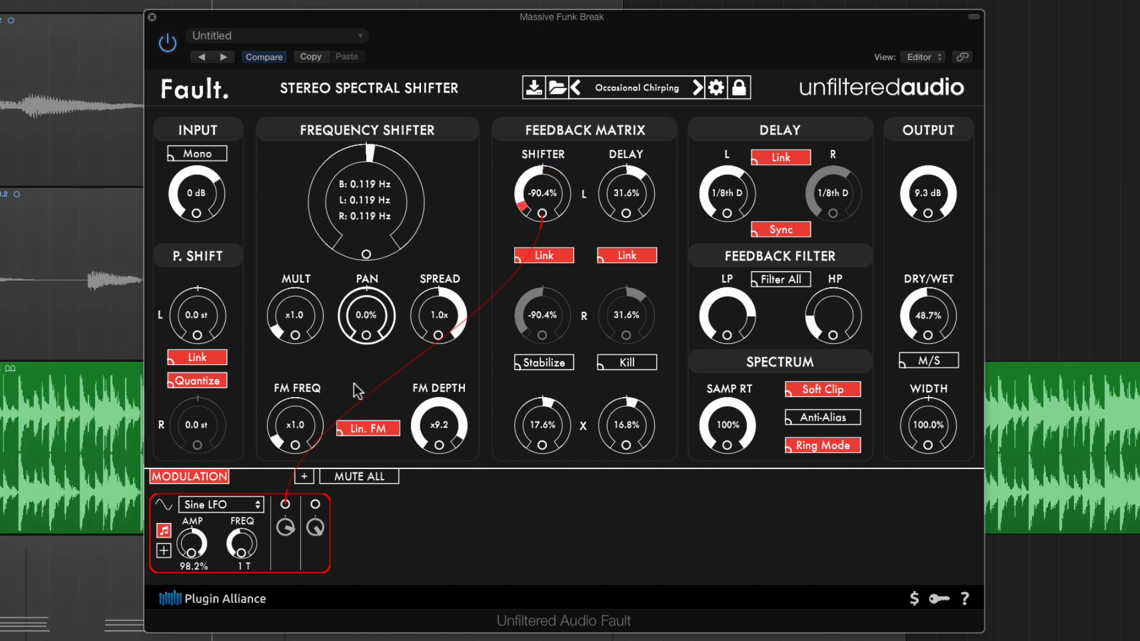
- Add a second Sine LFO, switch its rate to tempo sync, and patch its output to the main frequency shift control
left_click(305, 477)
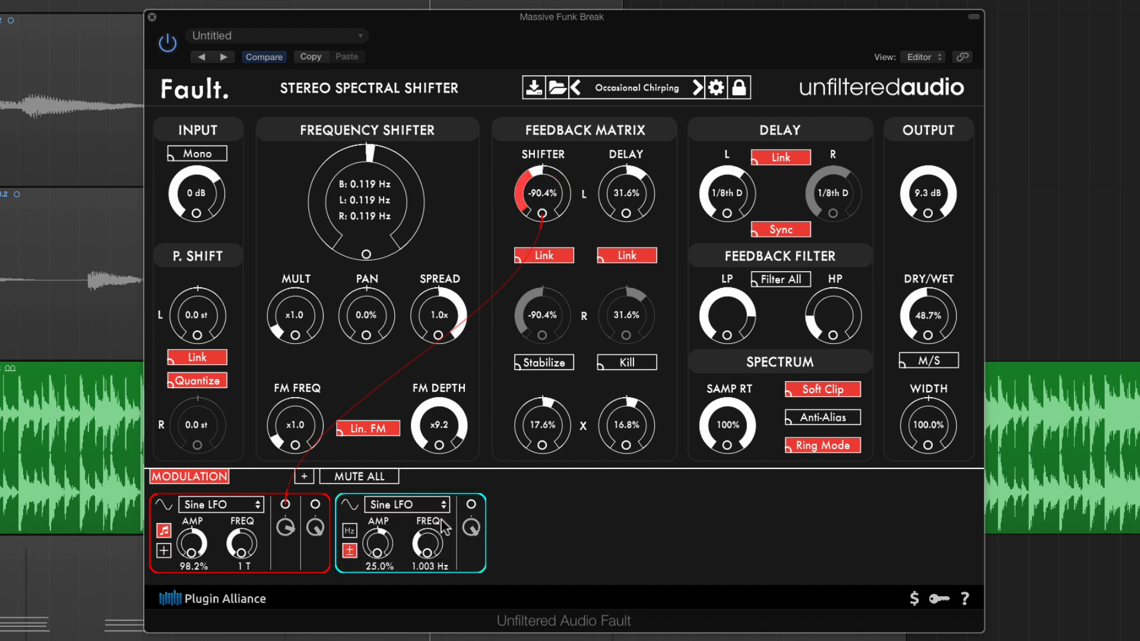
left_click(350, 530)
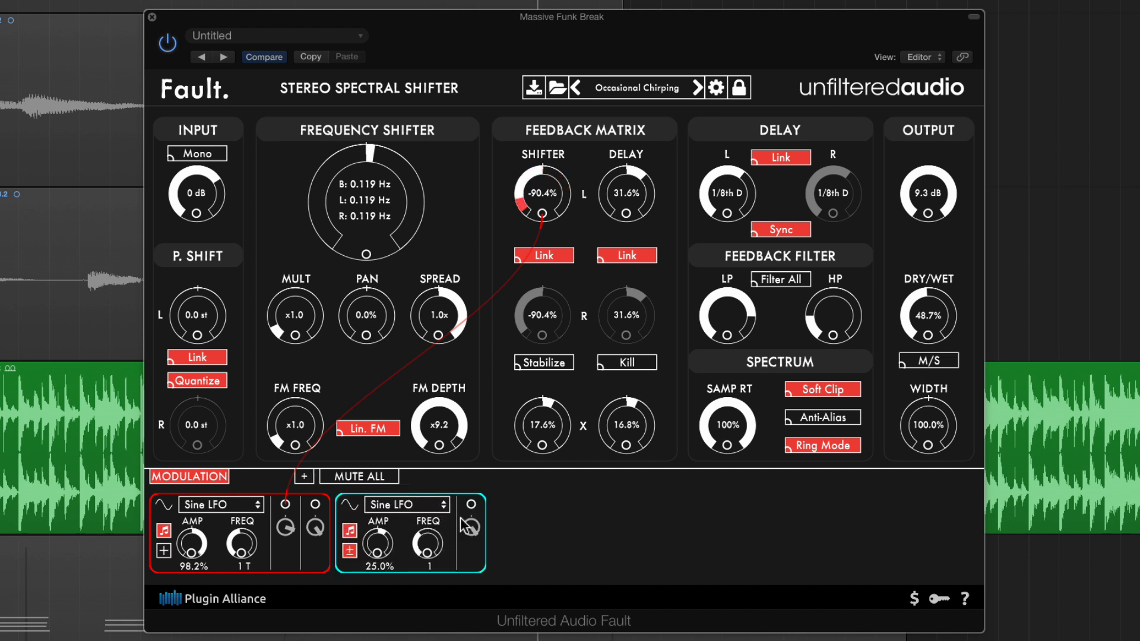
left_click_drag(471, 504, 362, 265)
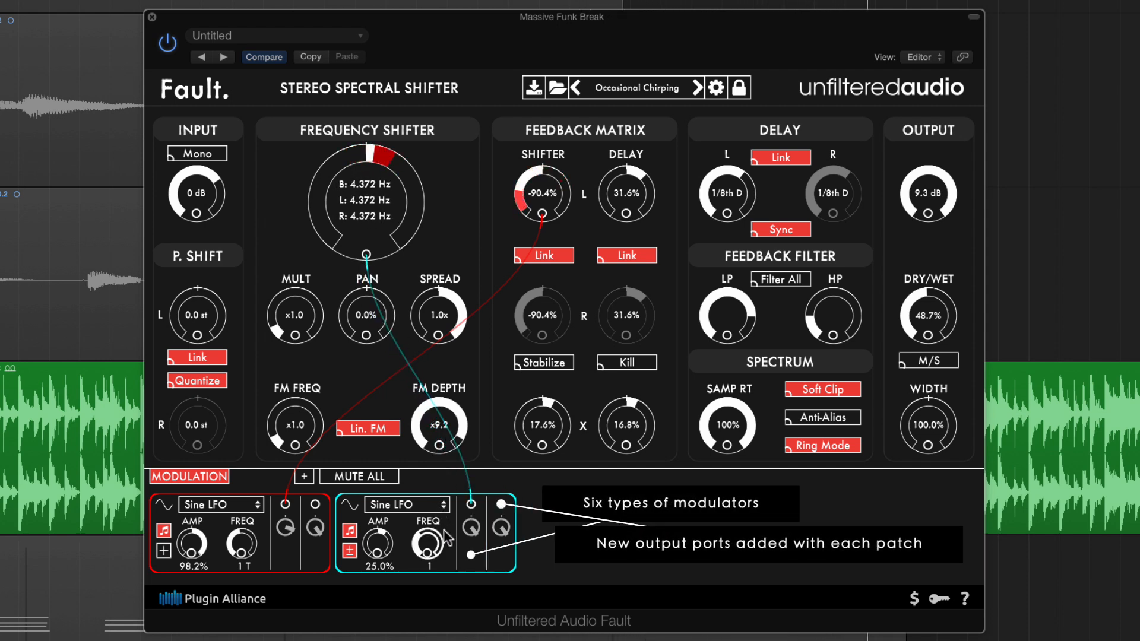
- Reduce the new LFO's modulation depth, set its synced frequency to 2, and nudge up the dry/wet mix
left_click_drag(471, 527, 469, 590)
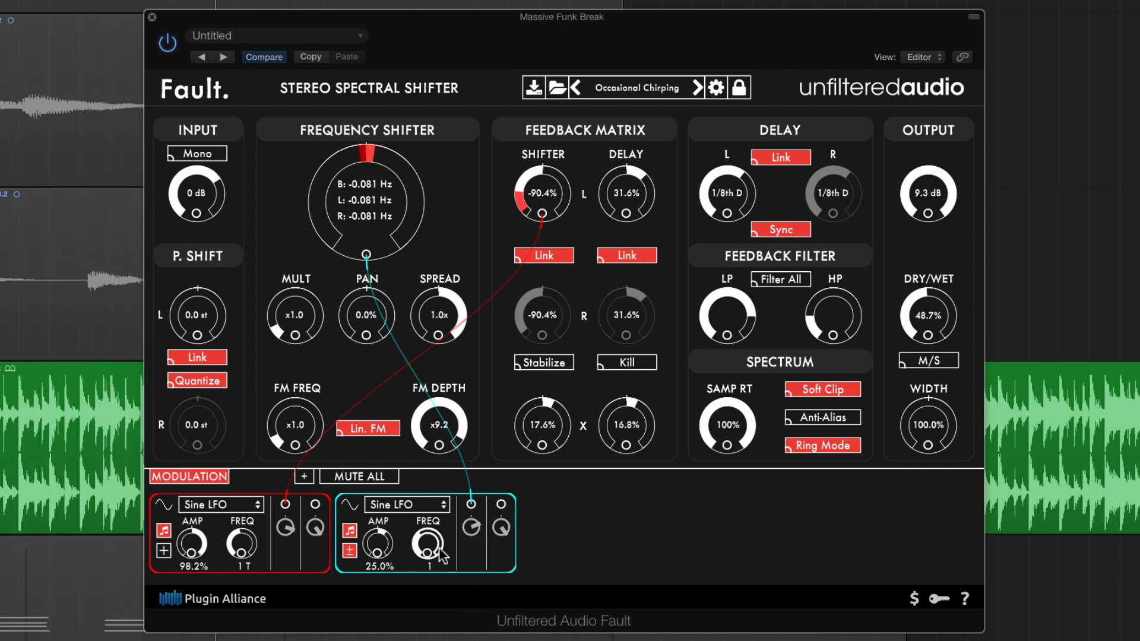
left_click_drag(437, 549, 437, 558)
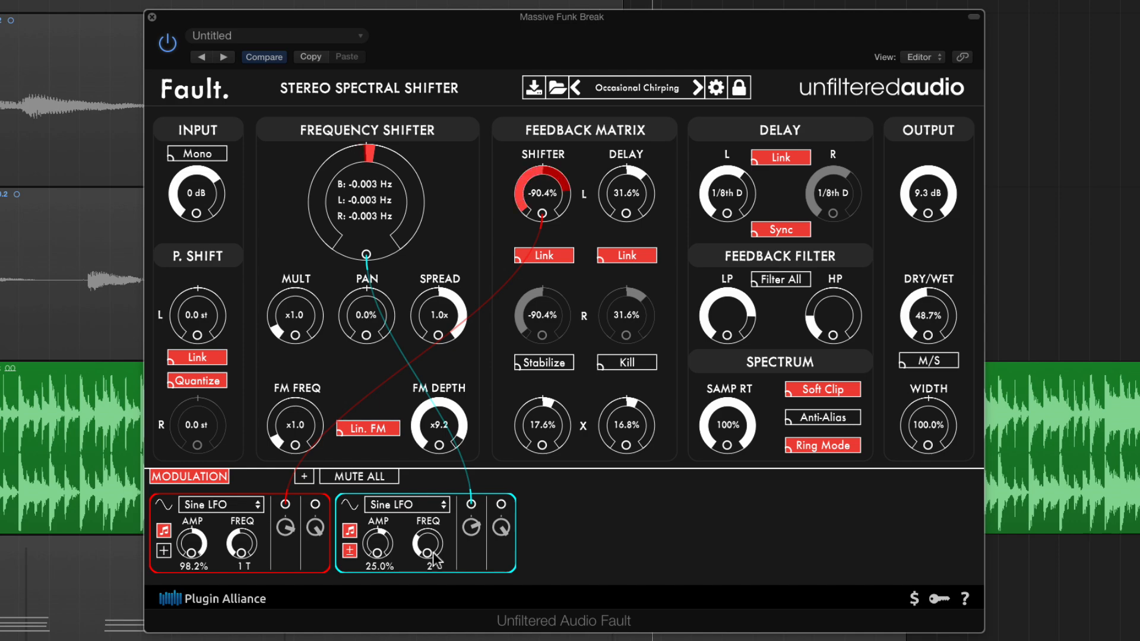
left_click_drag(929, 316, 928, 310)
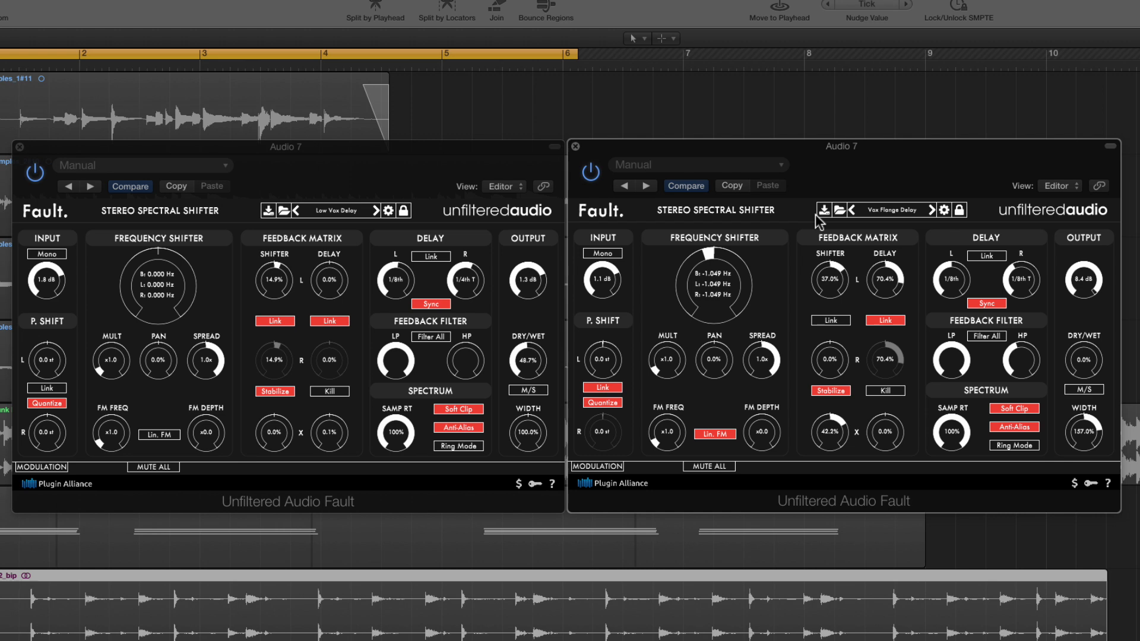
- During playback, set the Vox Flange Delay instance's dry/wet mix to 48.1% and its frequency shift to -0.046 Hz
key("space")
left_click_drag(1084, 359, 1084, 278)
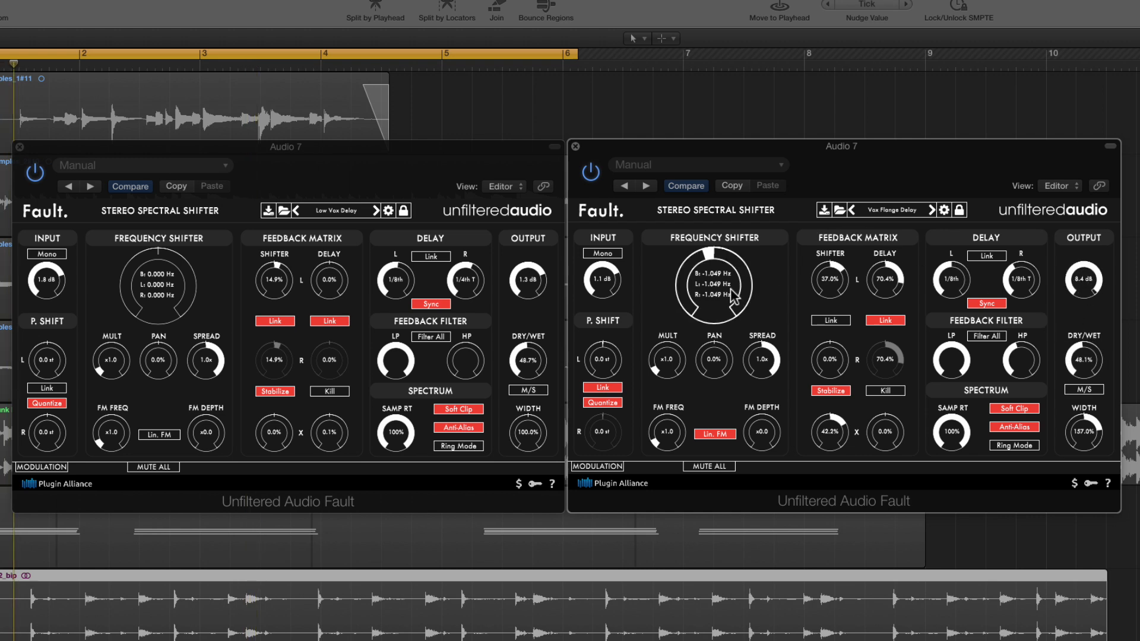
mouse_move(734, 300)
left_mouse_down()
mouse_move(721, 262)
mouse_move(721, 289)
left_mouse_up()
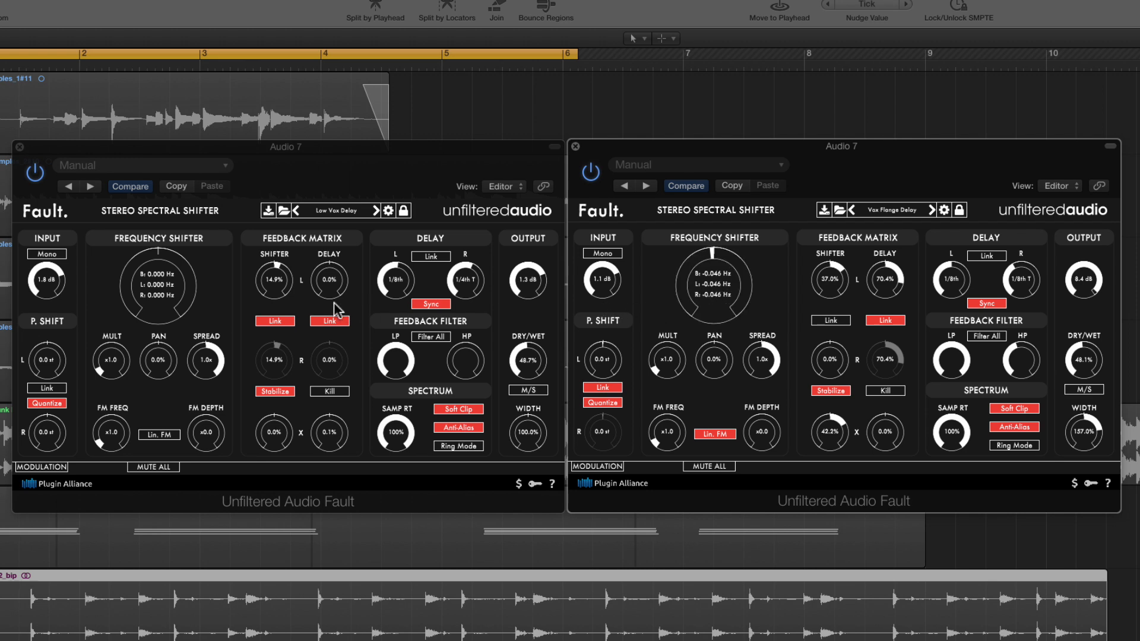
- Try the Low Vox Delay instance at 100% wet with linked pitch shifters at -12.0 st and then -7.0 st
left_click_drag(528, 361, 529, 276)
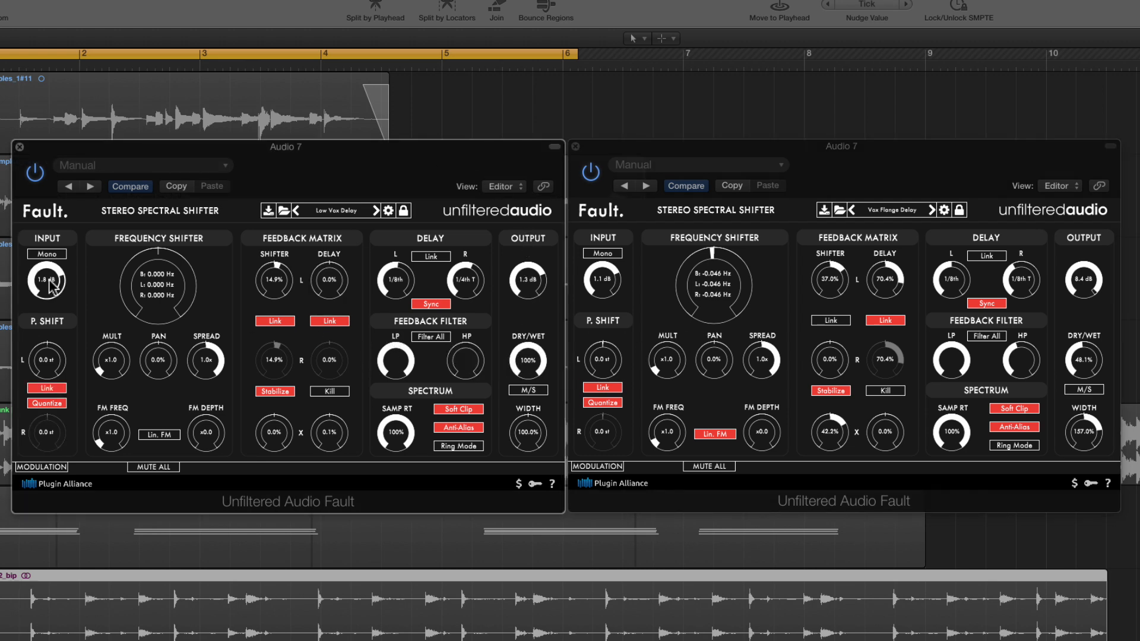
left_click(47, 388)
left_click_drag(47, 350, 65, 490)
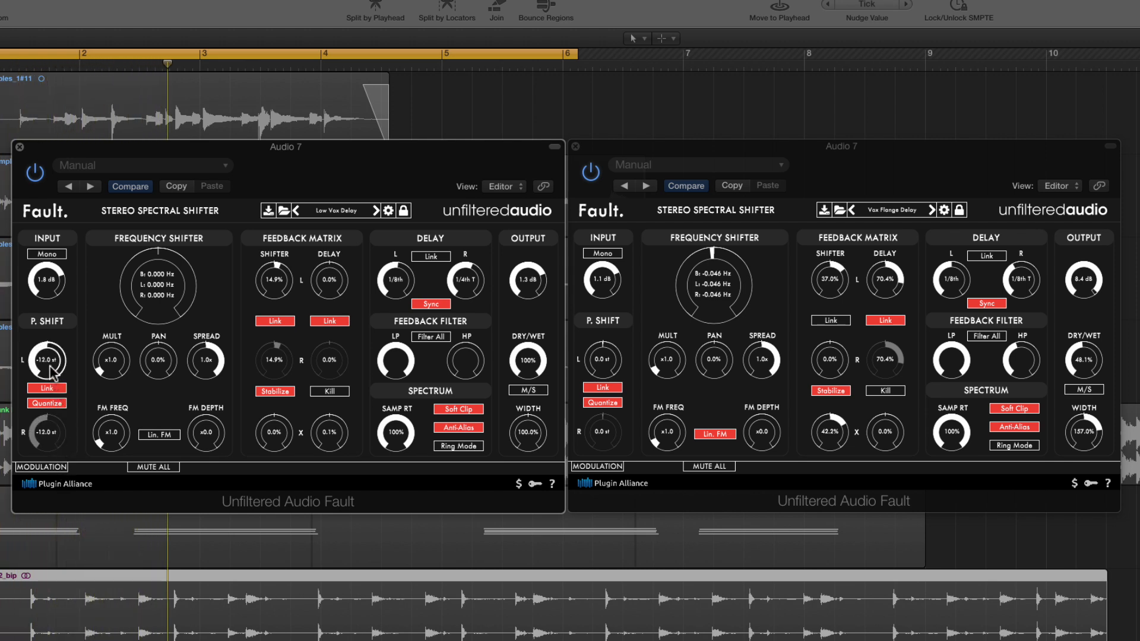
left_click_drag(51, 359, 48, 330)
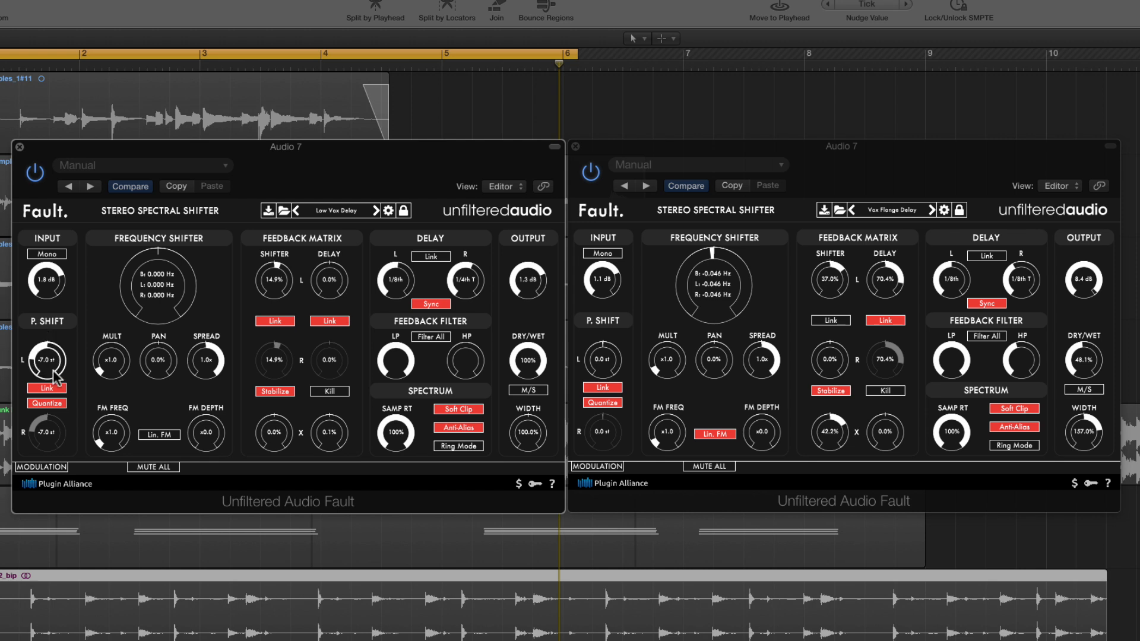
- Unlink the Low Vox Delay pitch shifters, set left to 5.0 st and right to -5.0 st, and reduce dry/wet to 49.2%
left_click(54, 387)
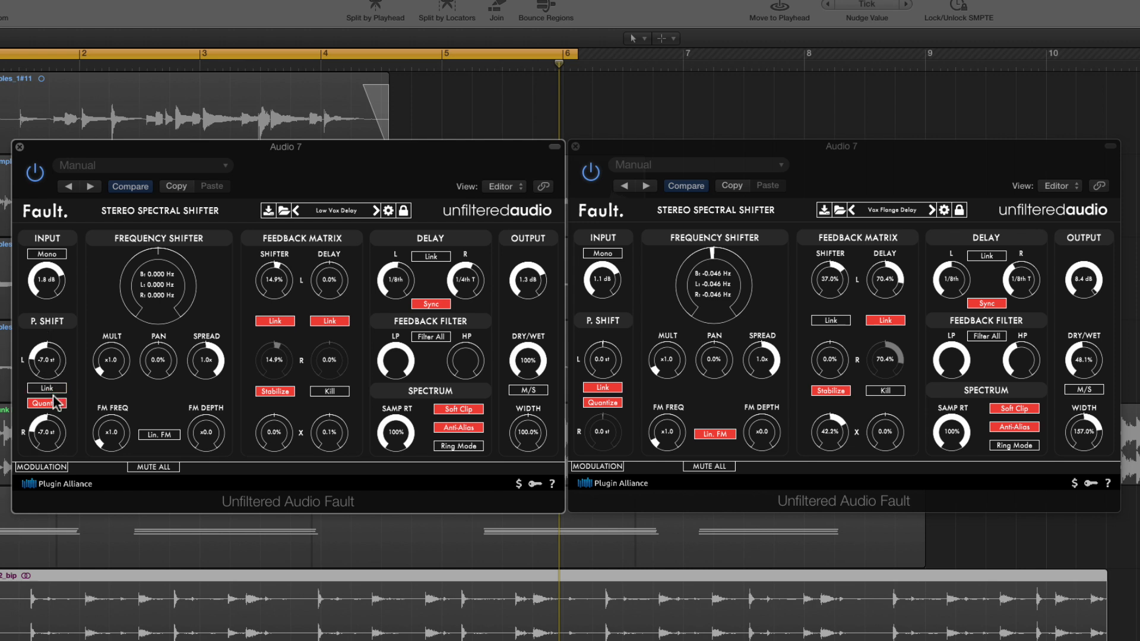
double_click(54, 371)
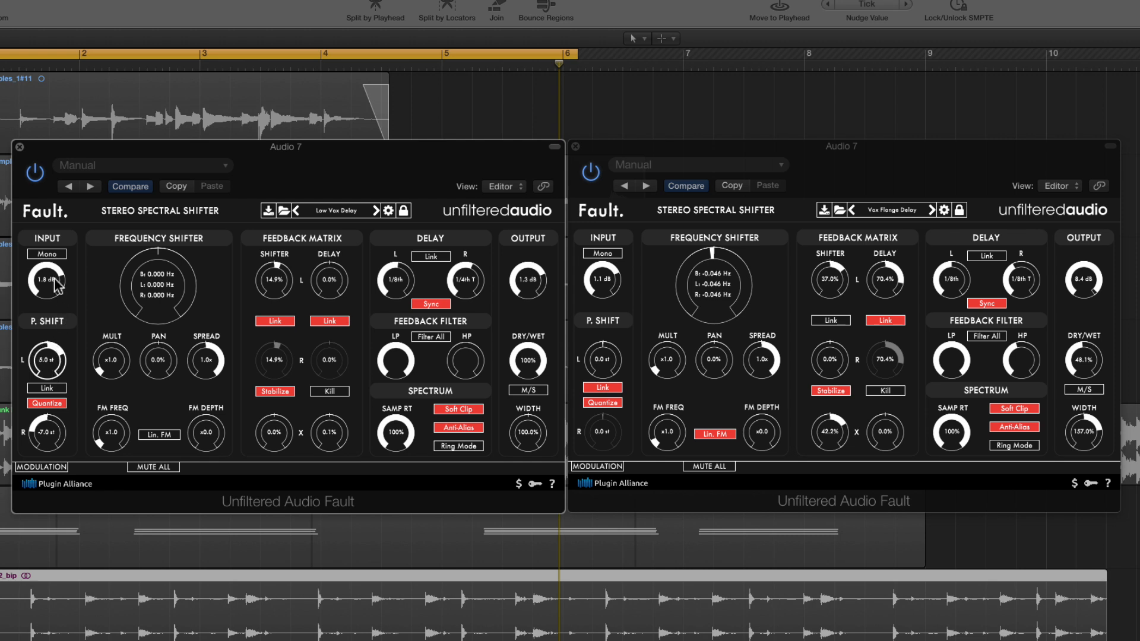
left_click_drag(50, 425, 51, 427)
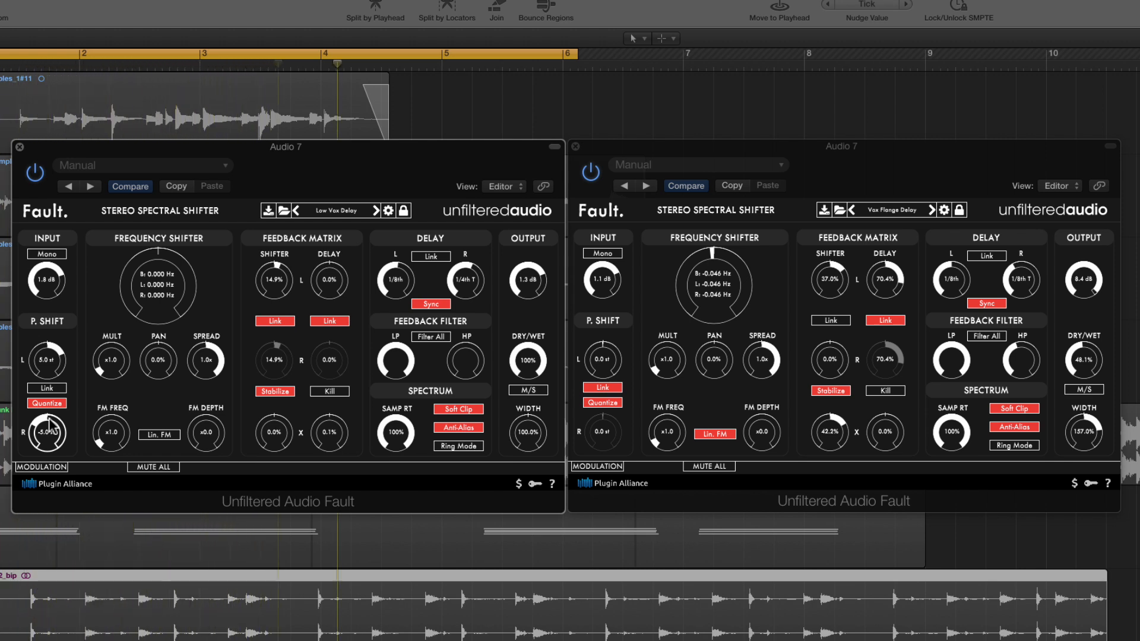
left_click_drag(527, 362, 535, 445)
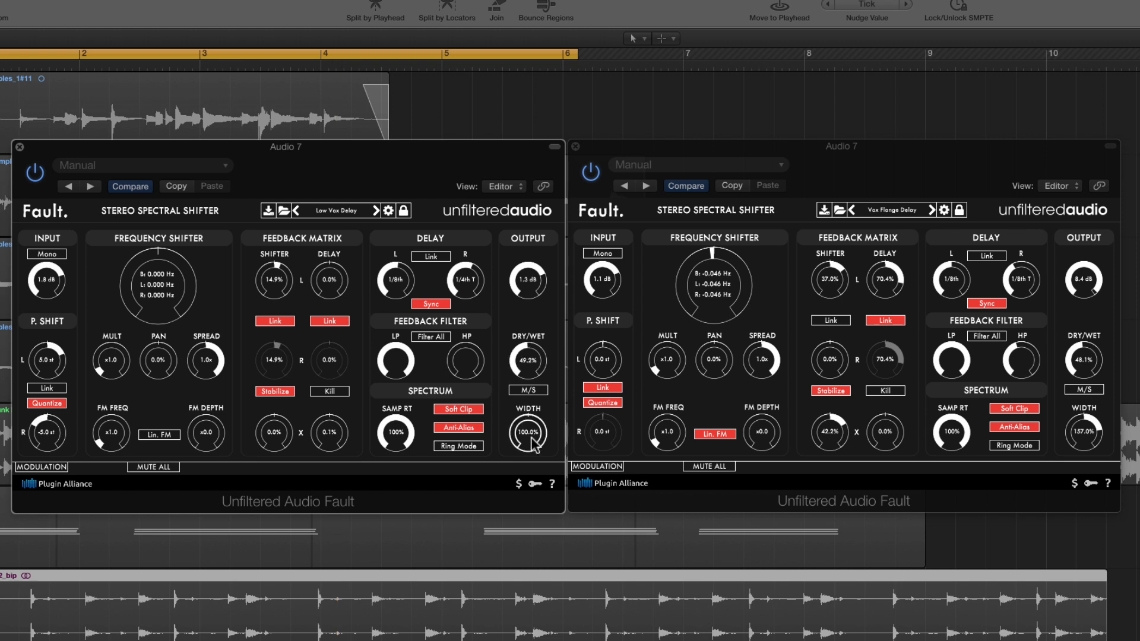
- During playback, sweep the Vox Flange Delay instance's frequency shift and bring it to -2.956 Hz
key("space")
left_click_drag(730, 299, 723, 265)
left_click_drag(722, 269, 721, 304)
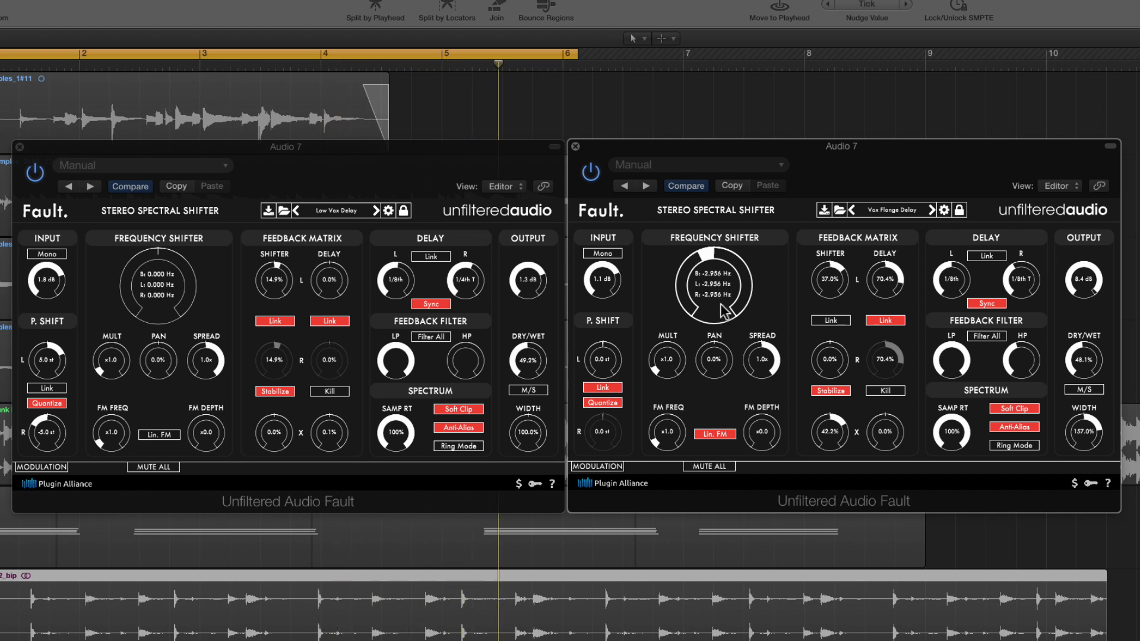